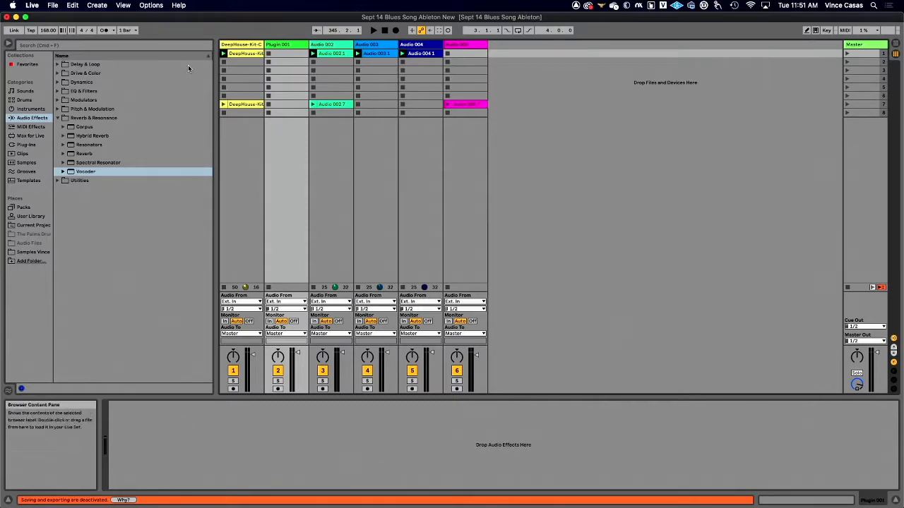
In Session View, launch the row 1 drum clip, and switch to the row 7 clips on the drum and Audio 002 tracks.
{"action": "key", "text": "Tab"}
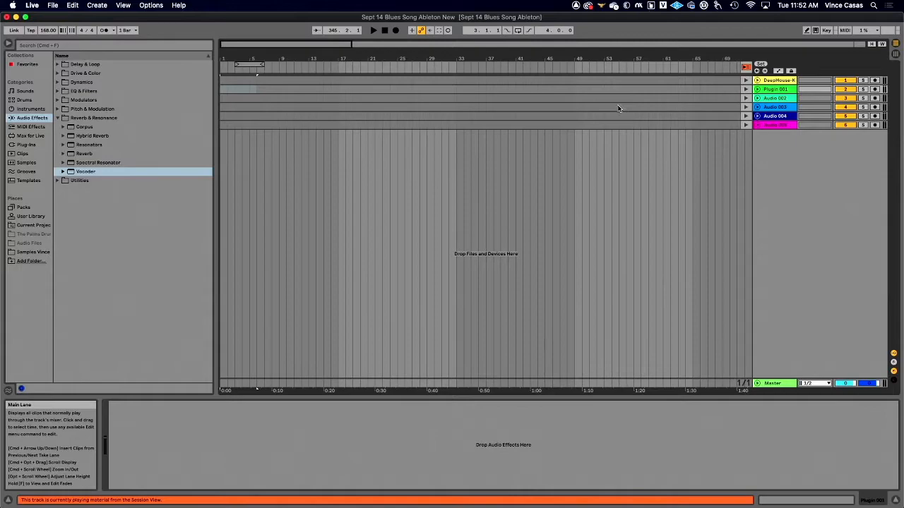
{"action": "key", "text": "Tab"}
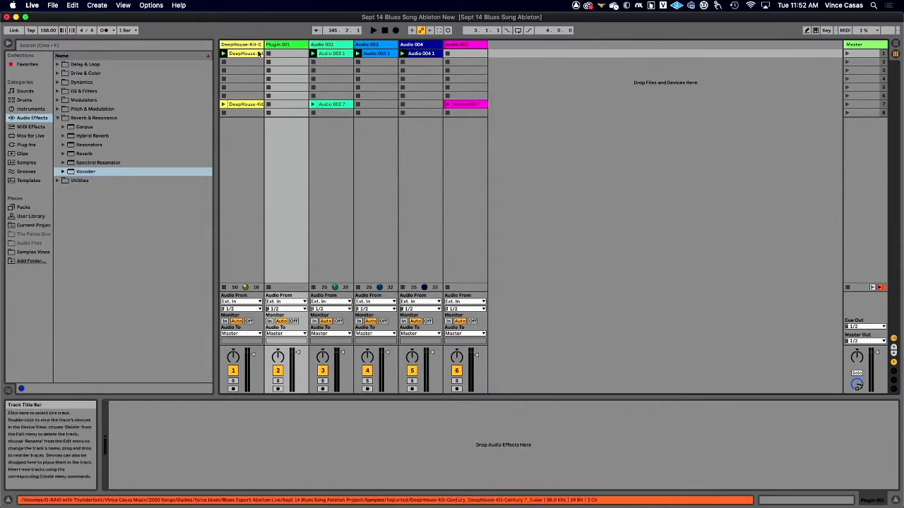
{"action": "left_click", "coordinate": [223, 54]}
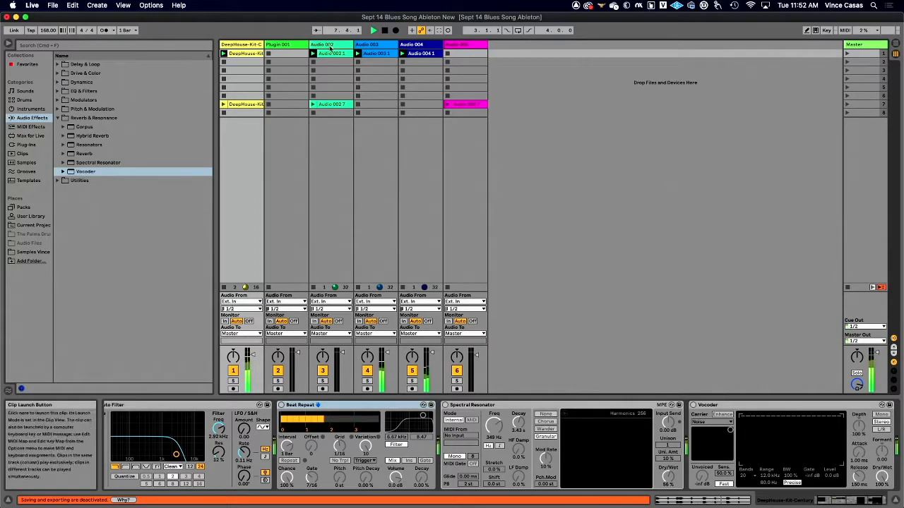
{"action": "left_click", "coordinate": [224, 105]}
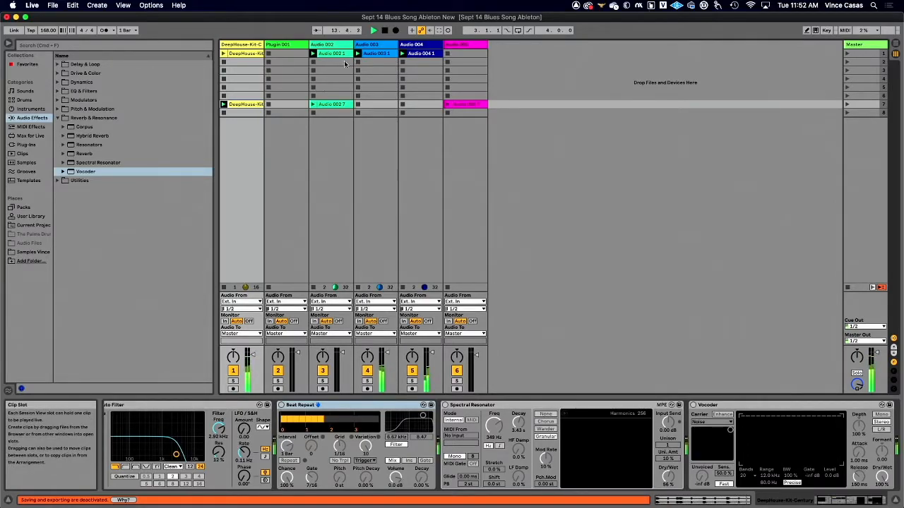
{"action": "left_click", "coordinate": [313, 105]}
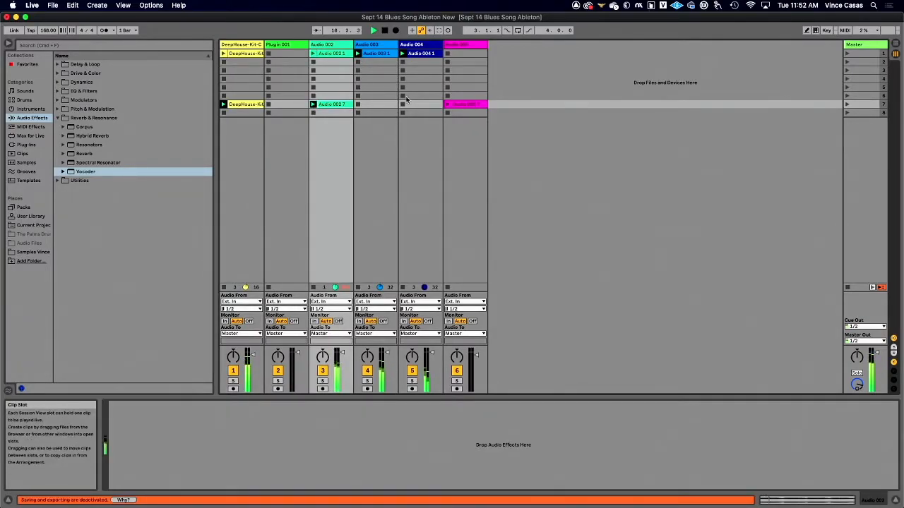
Relaunch the row 1 clips on Audio 003 and Audio 004, and stop the clips on both tracks.
{"action": "left_click", "coordinate": [359, 54]}
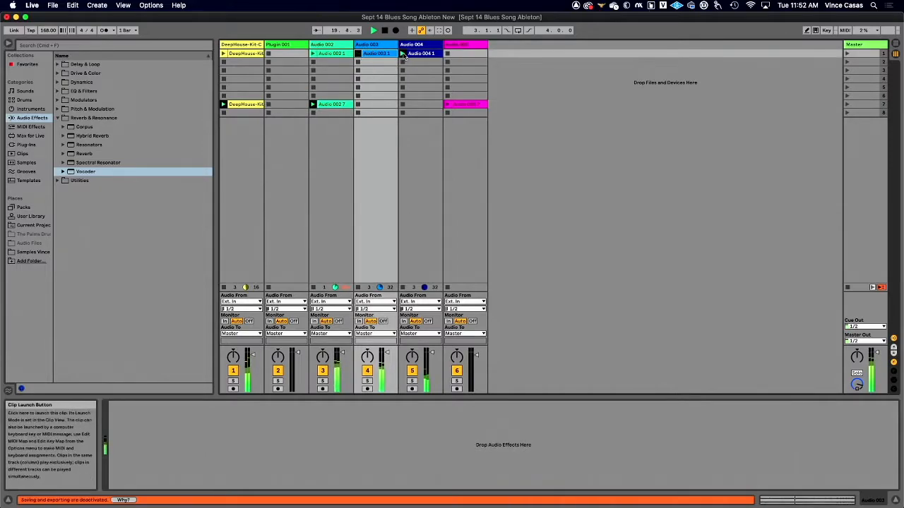
{"action": "left_click", "coordinate": [403, 55]}
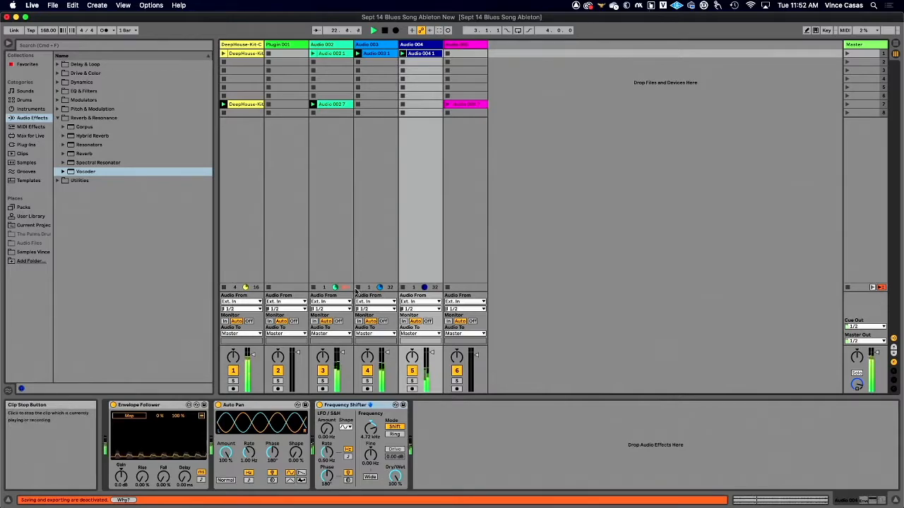
{"action": "left_click", "coordinate": [403, 288]}
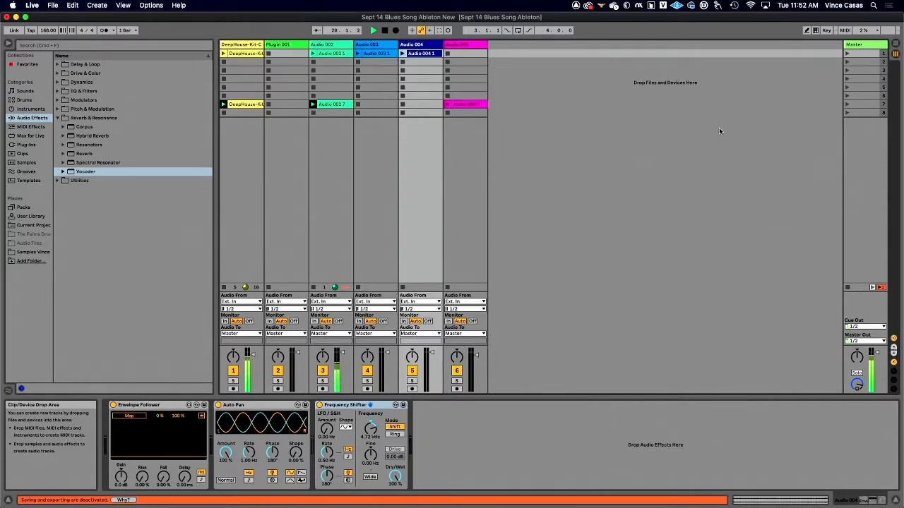
Launch scene 7, and play the row 1 clip of Audio 004 together with the magenta track's row 7 clip.
{"action": "left_click", "coordinate": [846, 106]}
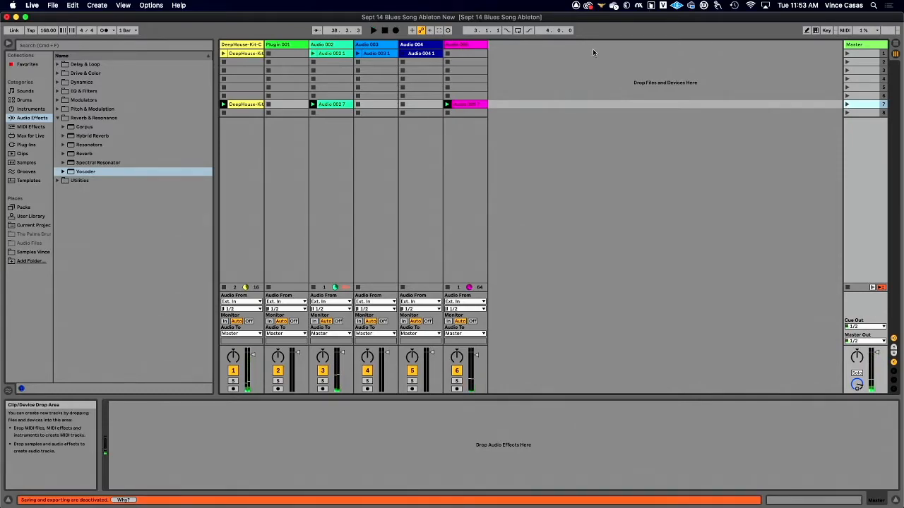
{"action": "left_click", "coordinate": [321, 125]}
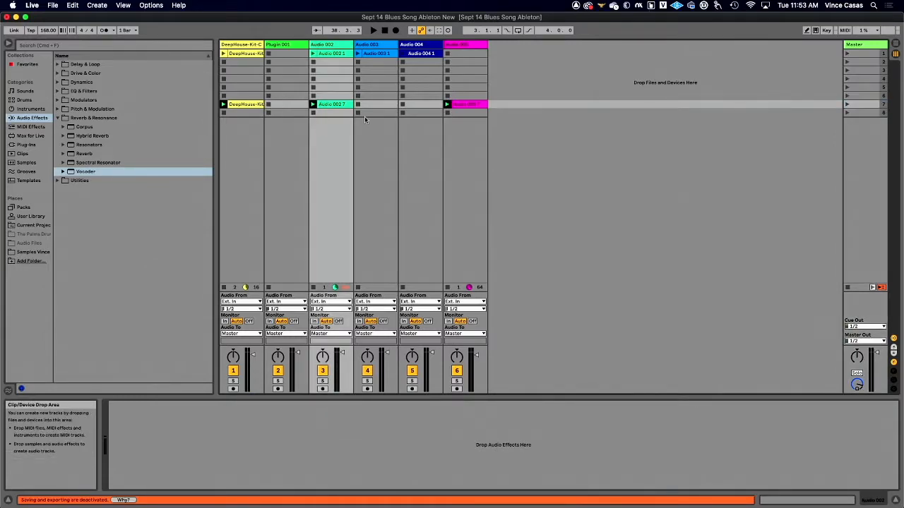
{"action": "left_click", "coordinate": [445, 104]}
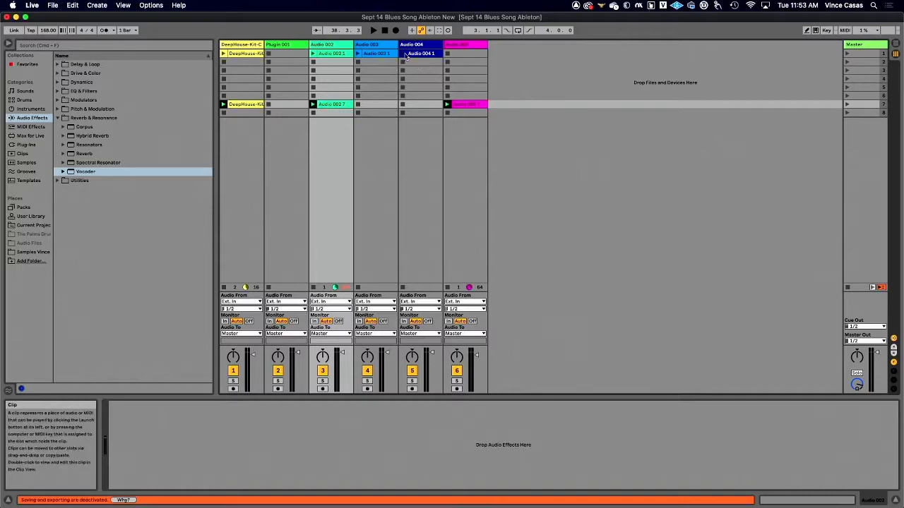
{"action": "left_click", "coordinate": [402, 54]}
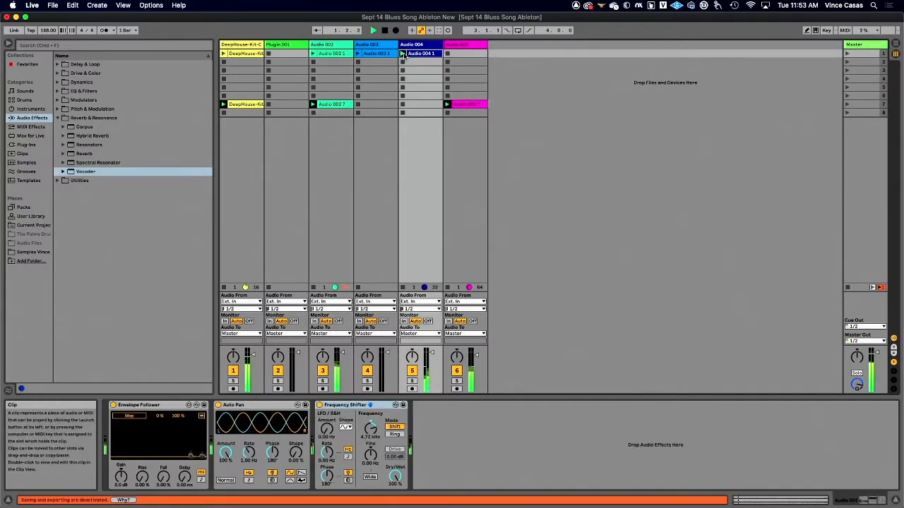
{"action": "left_click", "coordinate": [446, 105]}
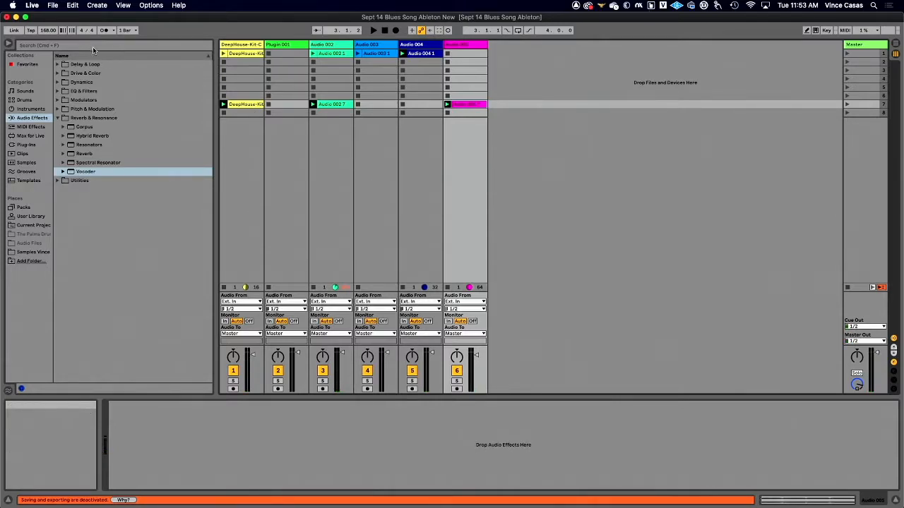
Open the row 7 drum clip, start playback, and shorten its loop to 2 bars.
{"action": "left_click", "coordinate": [247, 106]}
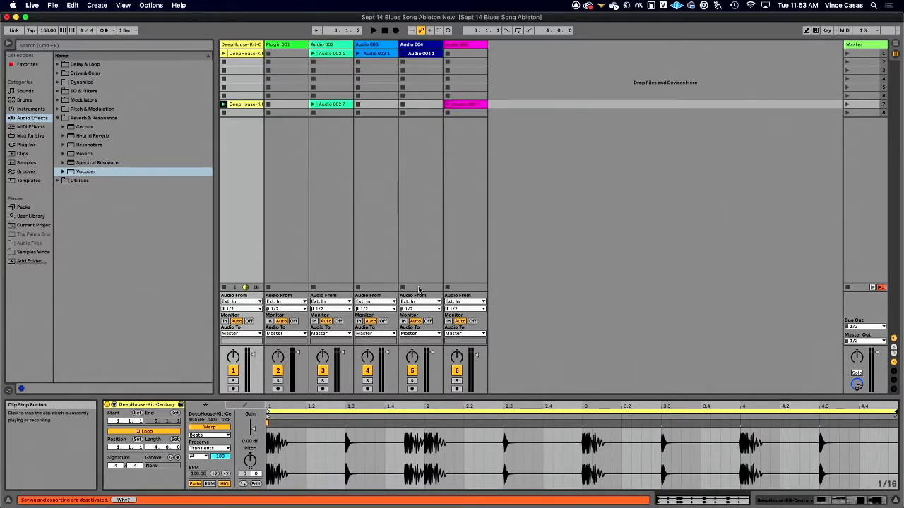
{"action": "key", "text": "space"}
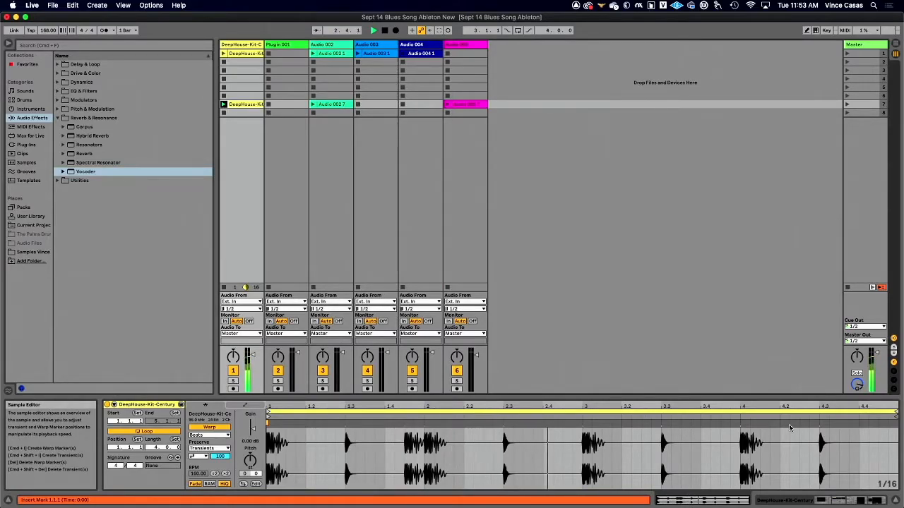
{"action": "mouse_move", "coordinate": [891, 412]}
{"action": "left_mouse_down"}
{"action": "mouse_move", "coordinate": [572, 411]}
{"action": "mouse_move", "coordinate": [581, 412]}
{"action": "left_mouse_up"}
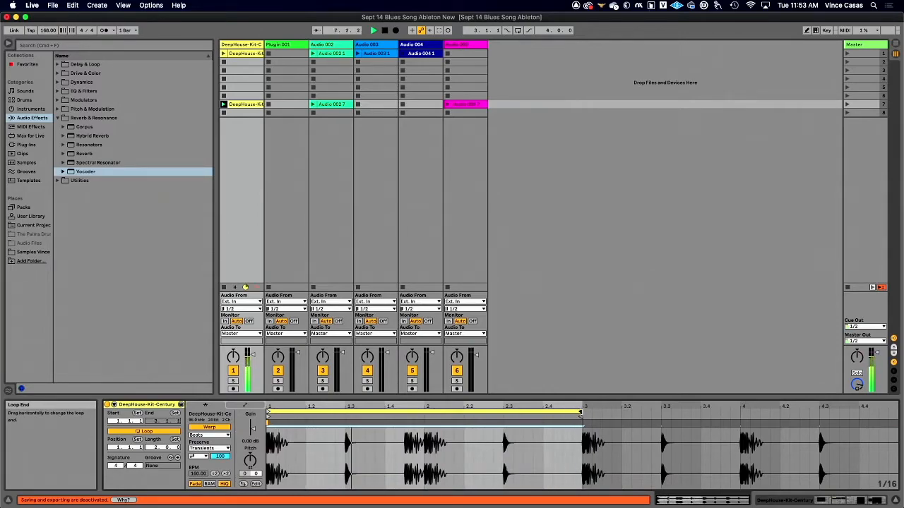
Shorten the drum clip's loop to 2 beats and move the loop to position 1.4.3.
{"action": "left_click", "coordinate": [424, 410]}
{"action": "left_click_drag", "start_coordinate": [580, 417], "coordinate": [344, 430]}
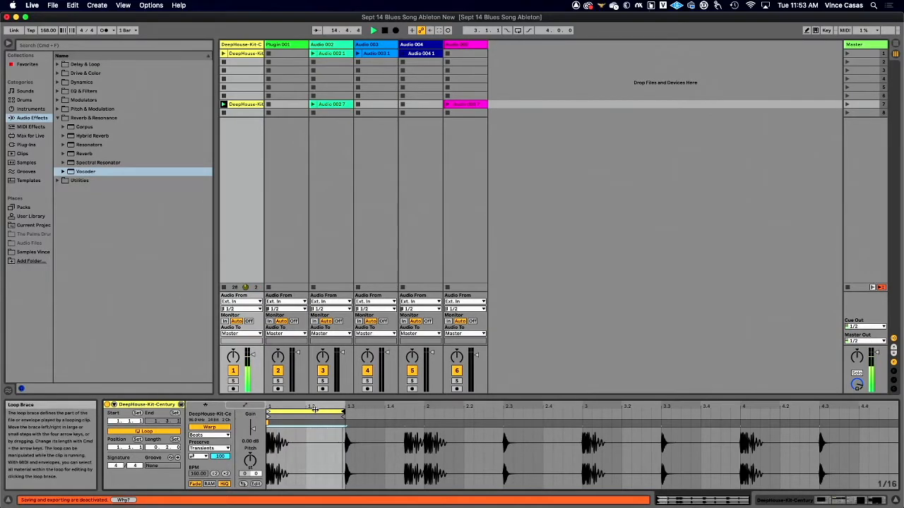
{"action": "left_click_drag", "start_coordinate": [313, 410], "coordinate": [470, 413]}
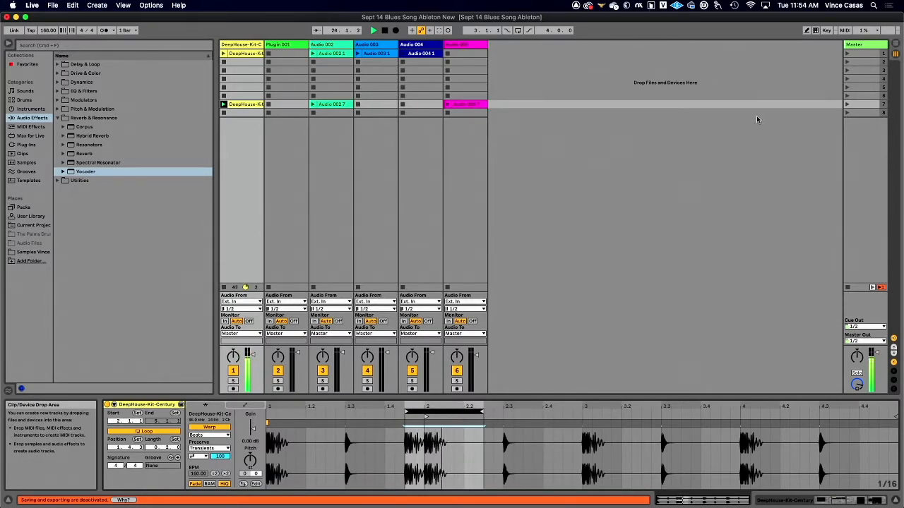
With scene 7 playing, move the row 7 drum clip's loop back to position 1.3.1 and shorten it to 1 beat.
{"action": "left_click", "coordinate": [847, 105]}
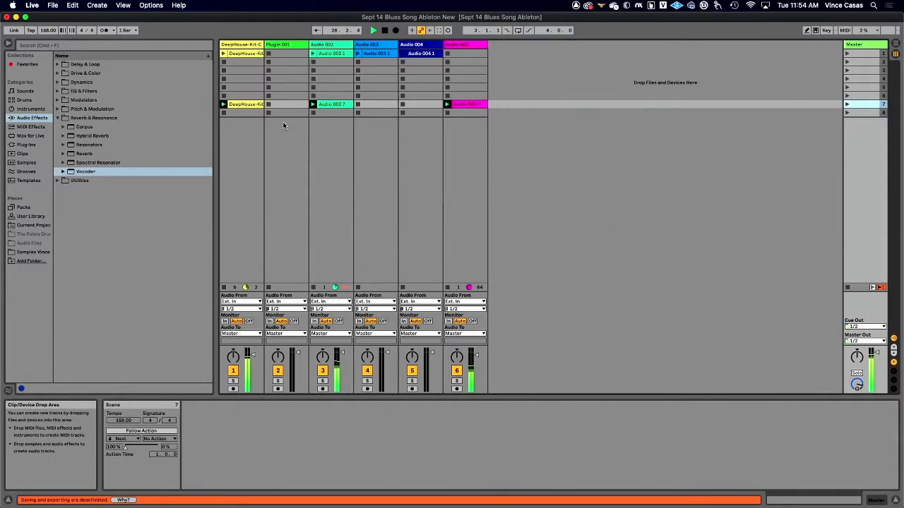
{"action": "left_click", "coordinate": [244, 103]}
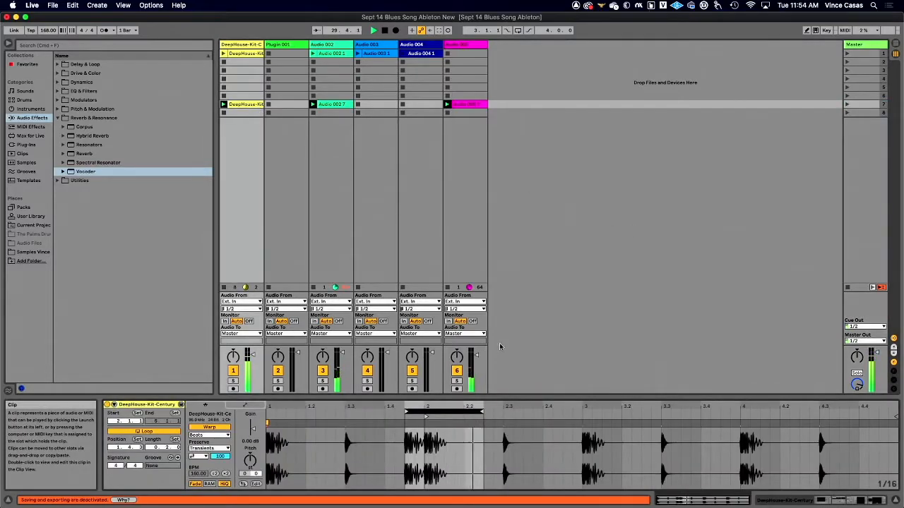
{"action": "left_click", "coordinate": [436, 412]}
{"action": "key", "text": "Left"}
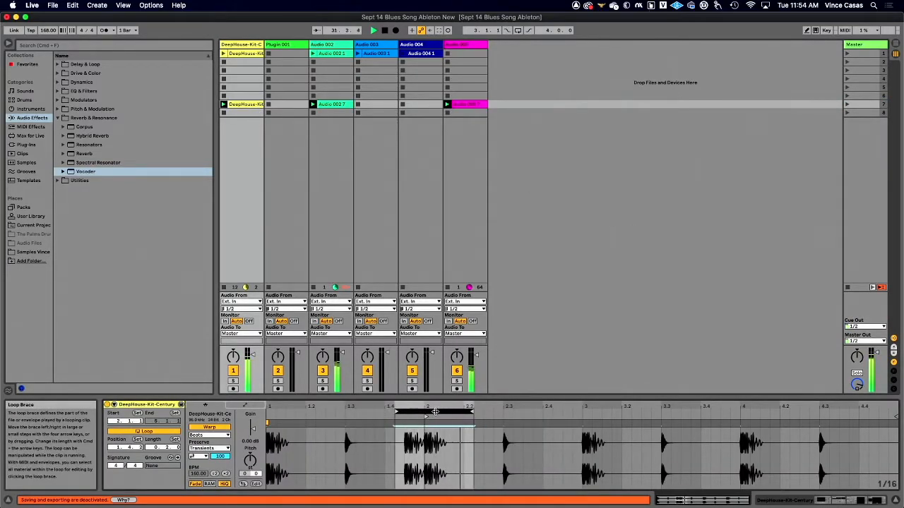
{"action": "key", "text": "Left"}
{"action": "key", "text": "Left"}
{"action": "key", "text": "Left"}
{"action": "key", "text": "Left"}
{"action": "key", "text": "Left"}
{"action": "left_click_drag", "start_coordinate": [421, 412], "coordinate": [381, 413]}
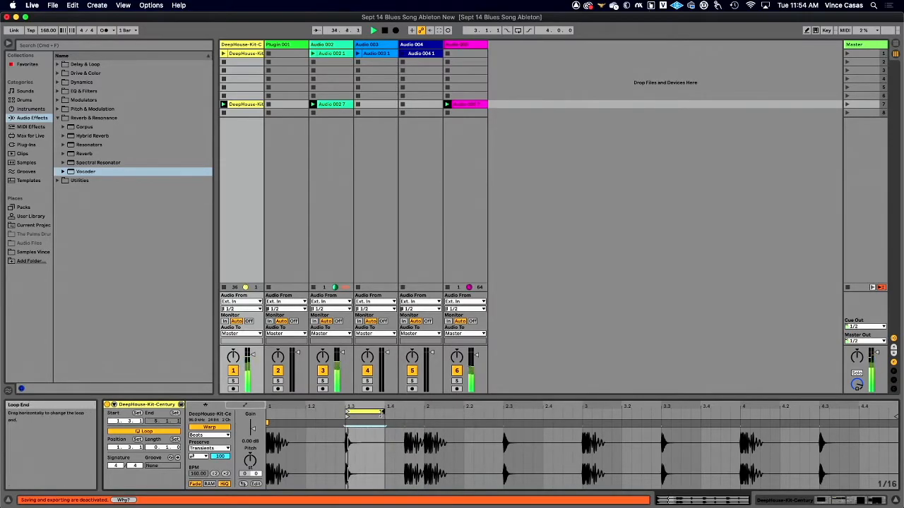
Extend the drum clip's loop to 4 bars starting at 1.1.1, and relaunch scene 7.
{"action": "left_click", "coordinate": [373, 410]}
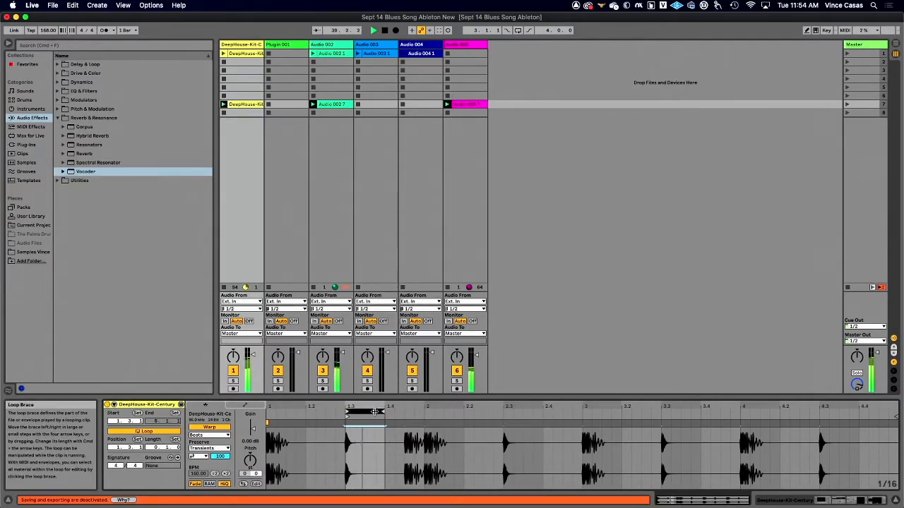
{"action": "left_click_drag", "start_coordinate": [373, 411], "coordinate": [895, 413]}
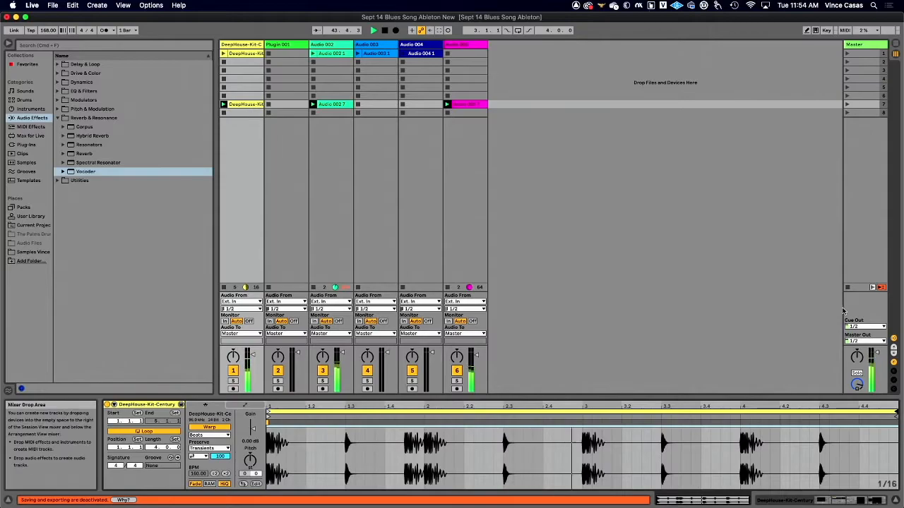
{"action": "left_click", "coordinate": [849, 104]}
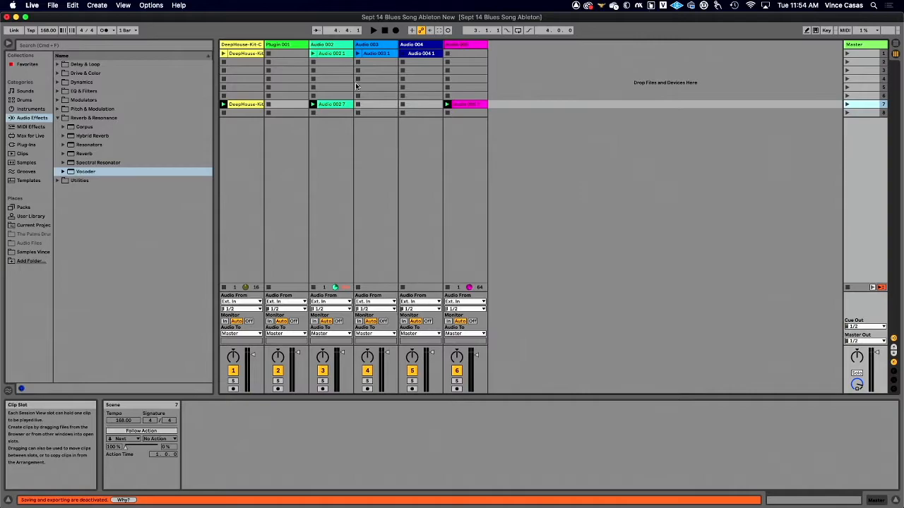
Switch to Arrangement View and display the DeepHouse drum track's device chain.
{"action": "key", "text": "Tab"}
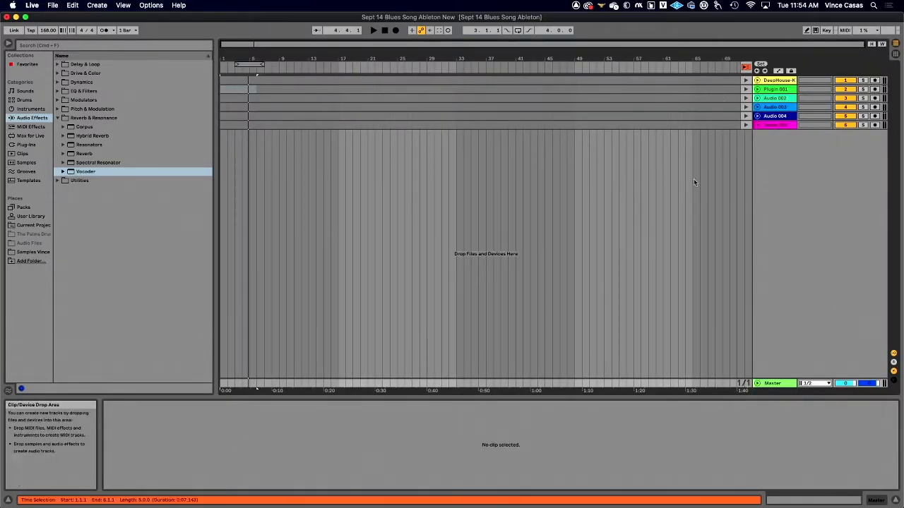
{"action": "key", "text": "Tab"}
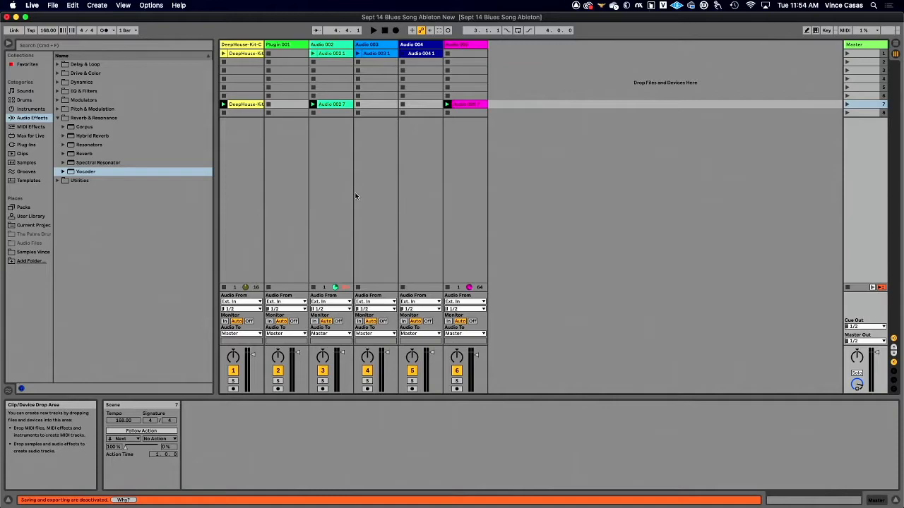
{"action": "key", "text": "Tab"}
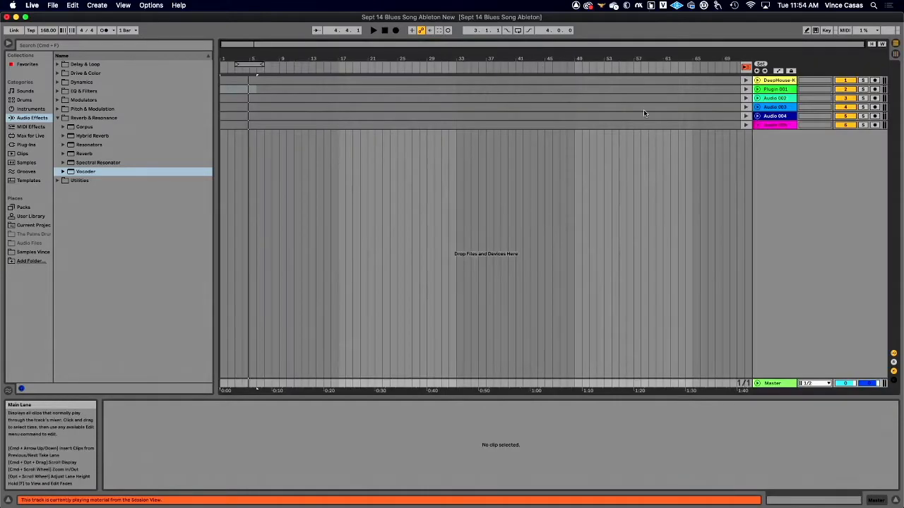
{"action": "left_click", "coordinate": [86, 164]}
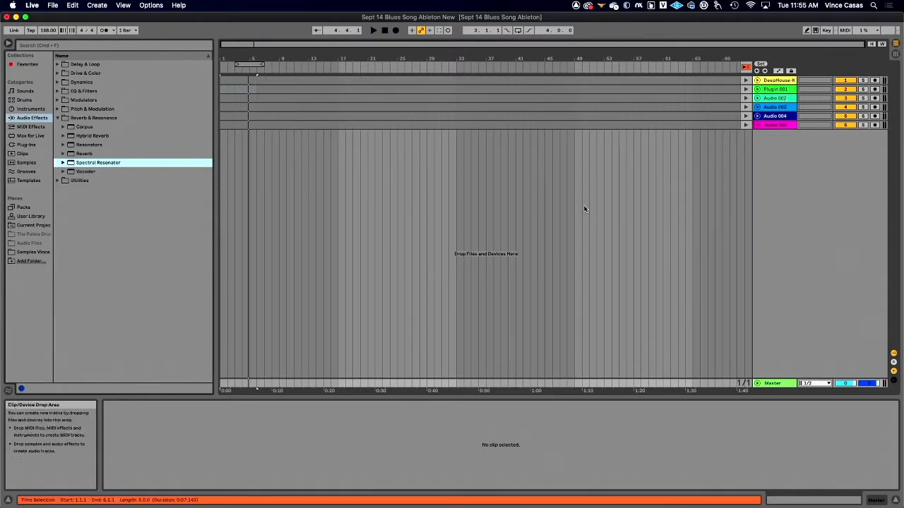
{"action": "left_click", "coordinate": [777, 79]}
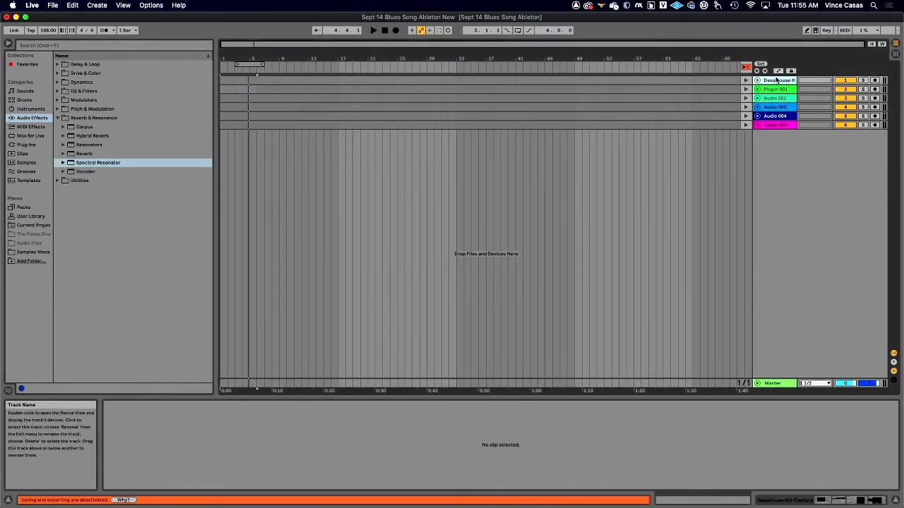
{"action": "double_click", "coordinate": [777, 80]}
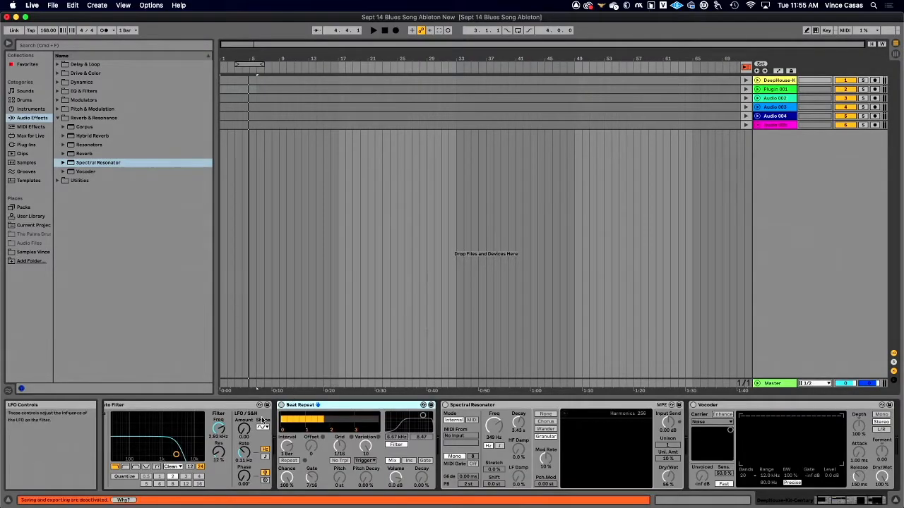
Play the set and switch the drum track's Auto Filter off and back on to compare the sound.
{"action": "key", "text": "space"}
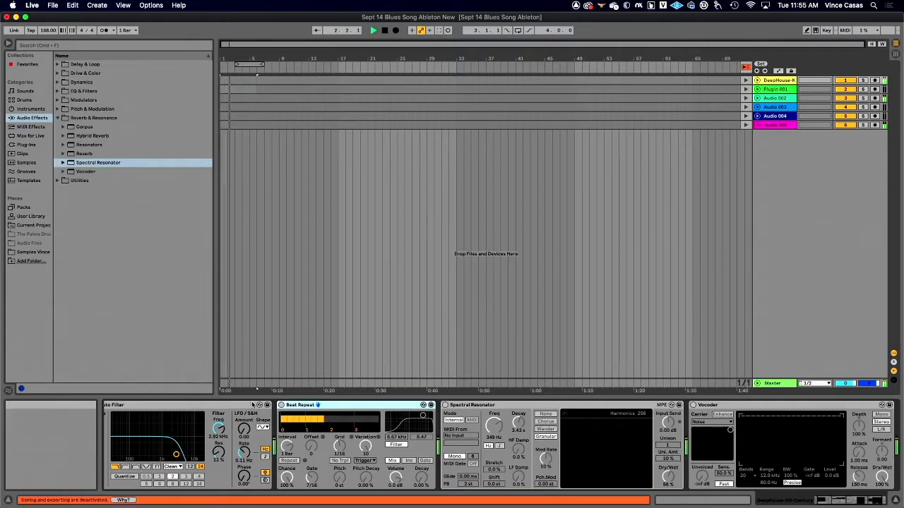
{"action": "left_click", "coordinate": [250, 408]}
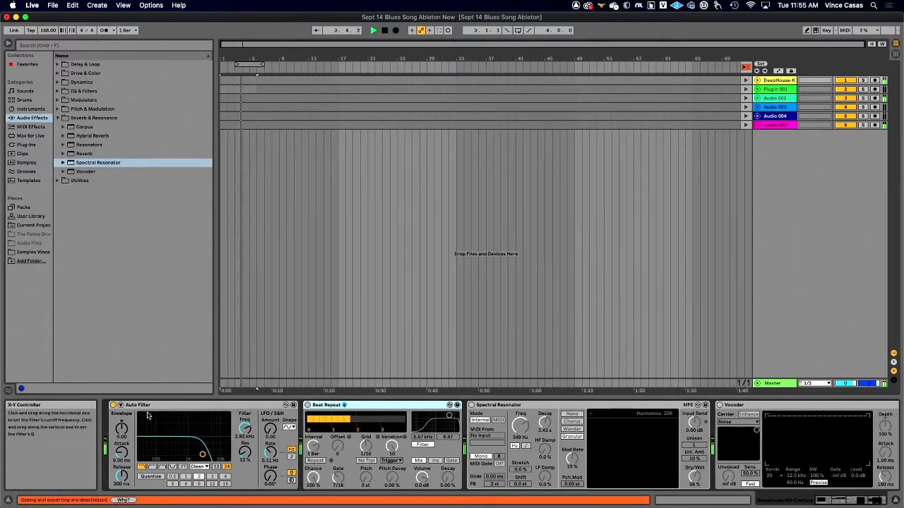
{"action": "left_click", "coordinate": [114, 405]}
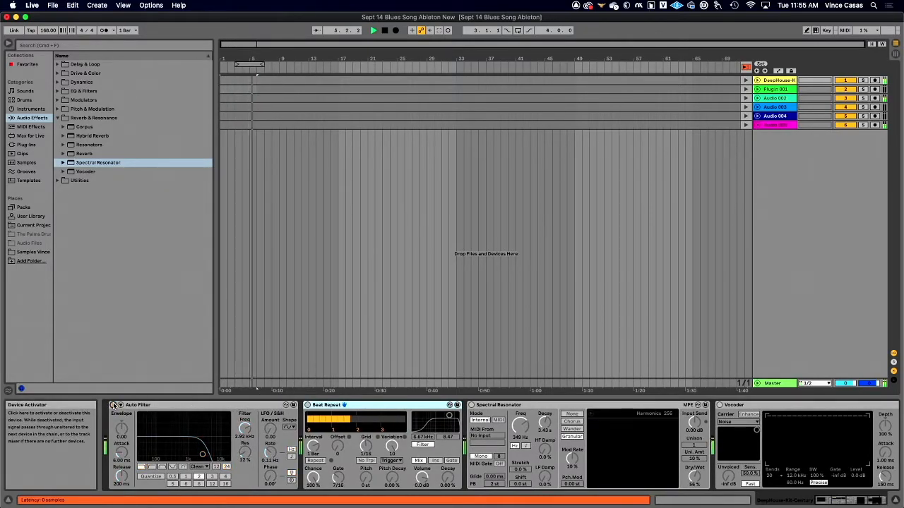
{"action": "left_click", "coordinate": [114, 406]}
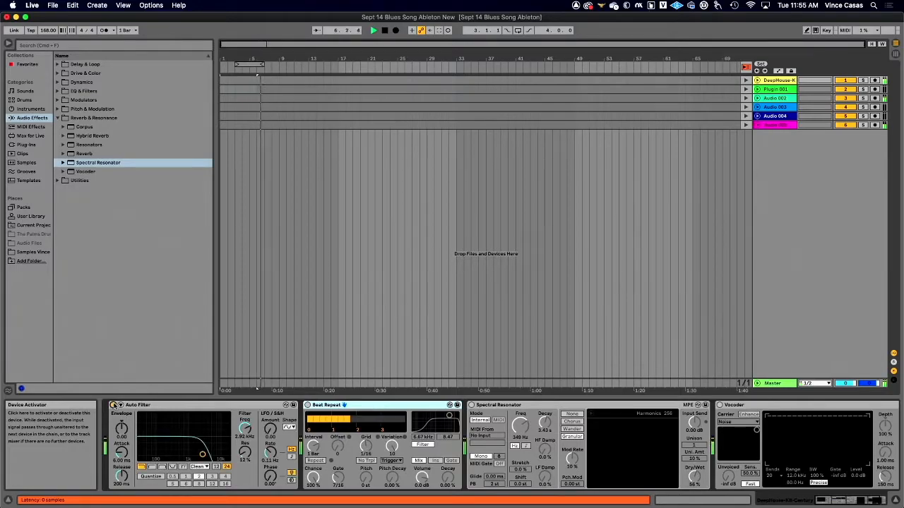
Switch on the drum track's Beat Repeat, set the project tempo to 157 BPM and restart playback.
{"action": "left_click", "coordinate": [308, 405]}
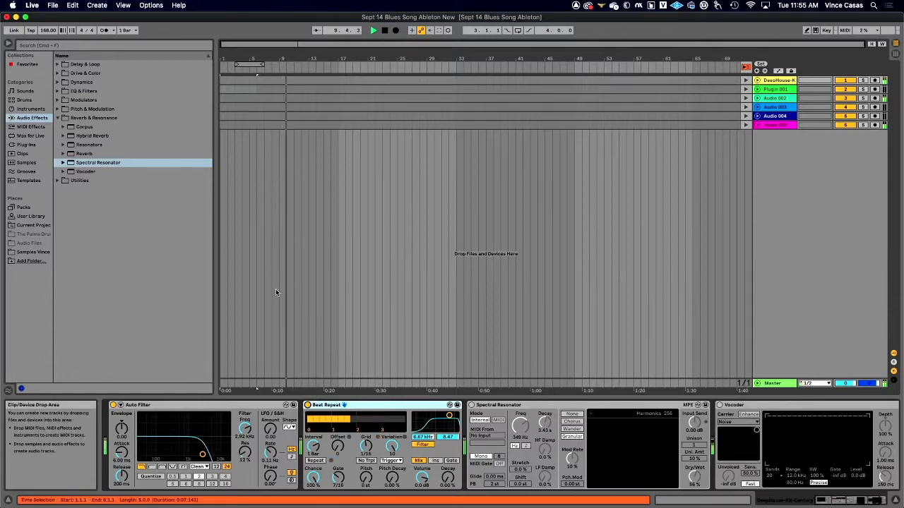
{"action": "left_click_drag", "start_coordinate": [44, 30], "coordinate": [44, 0]}
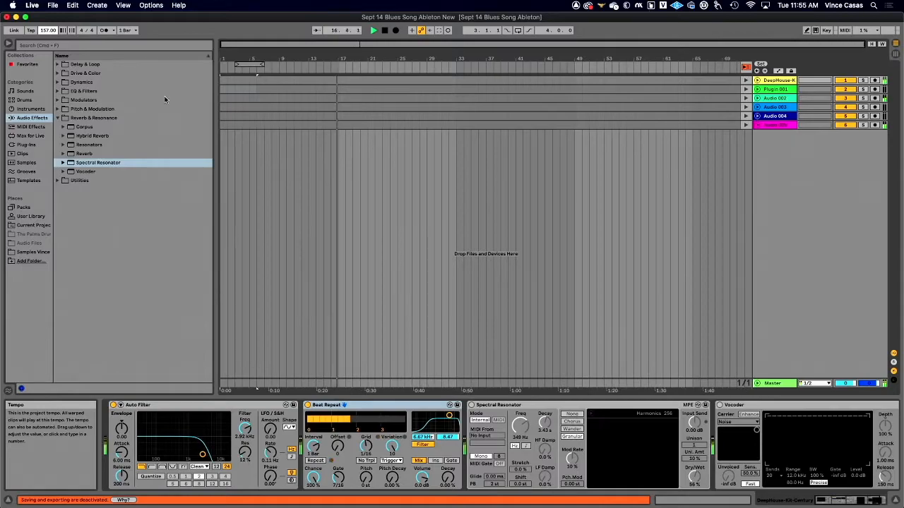
{"action": "key", "text": "space"}
{"action": "key", "text": "space"}
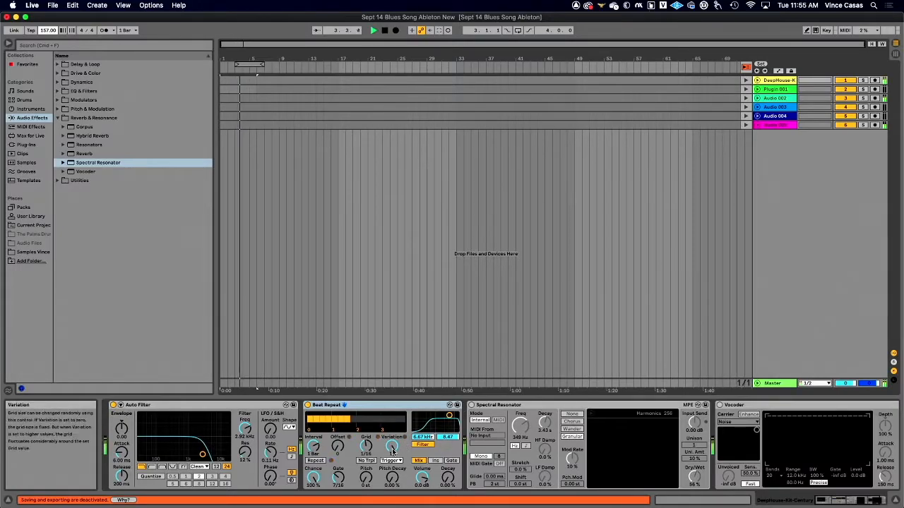
Switch on the drum track's Spectral Resonator and Vocoder while the set plays.
{"action": "left_click", "coordinate": [471, 405]}
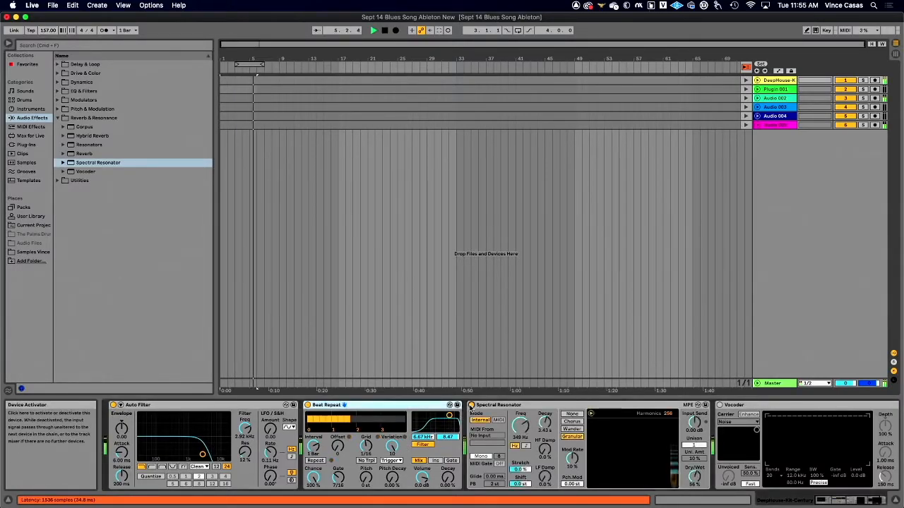
{"action": "left_click", "coordinate": [719, 405]}
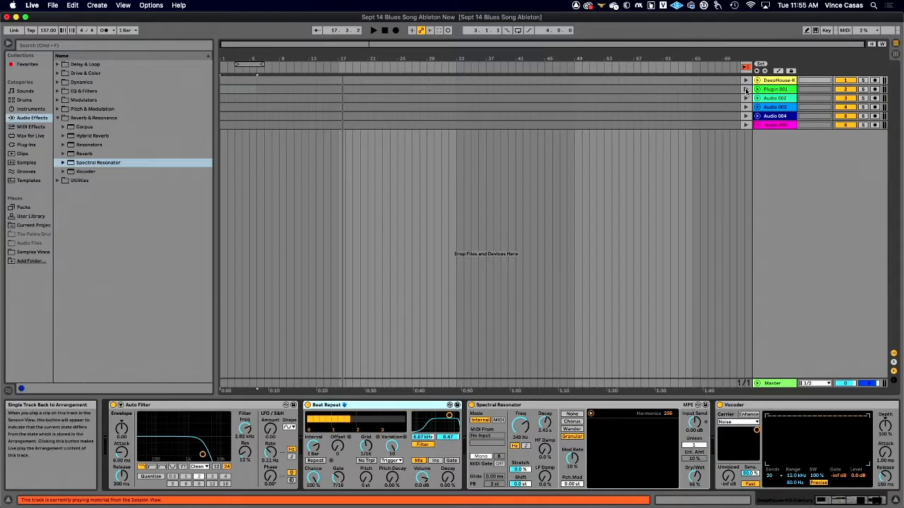
Return to Session View, stop the row 7 clips on the other tracks and launch only the row 7 drum clip.
{"action": "key", "text": "Tab"}
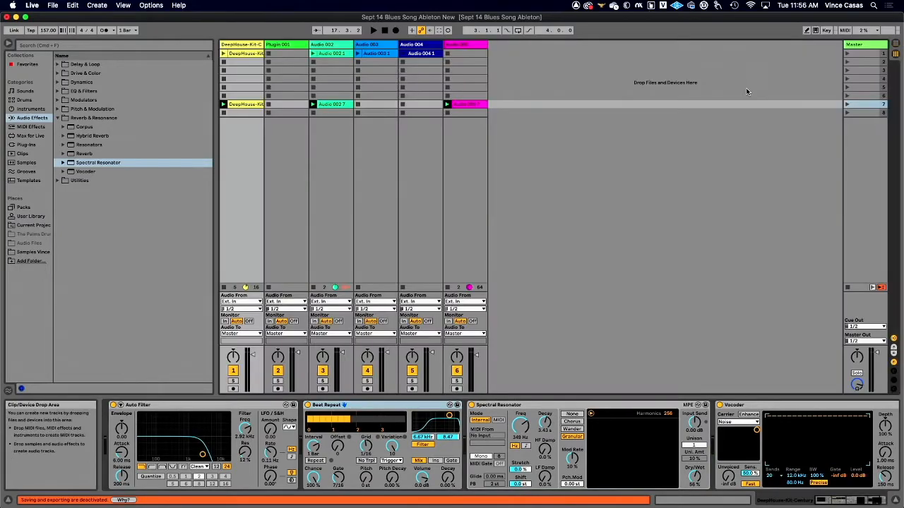
{"action": "left_click", "coordinate": [447, 289]}
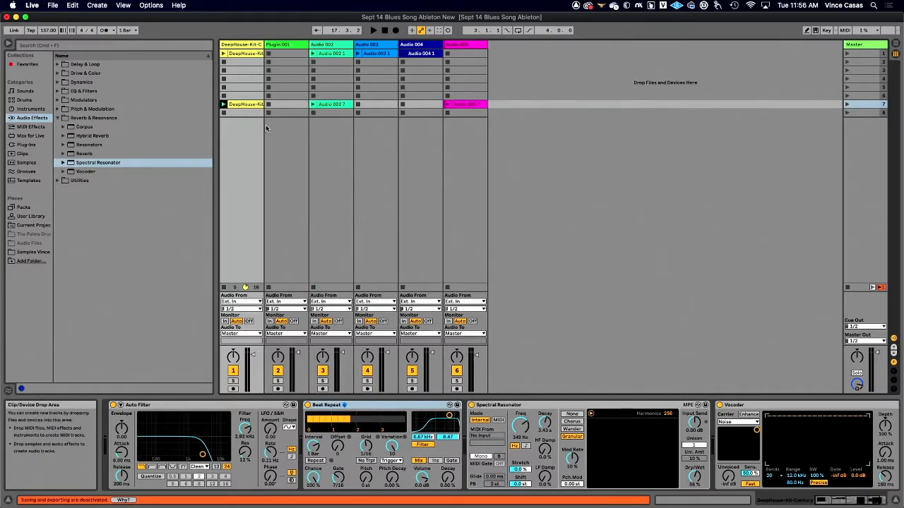
{"action": "left_click", "coordinate": [223, 104]}
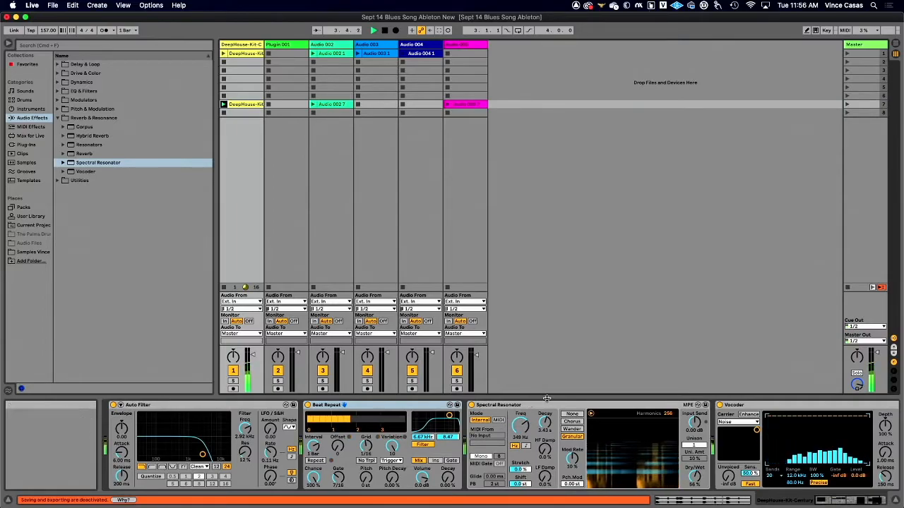
Try the Modulator carrier in the Vocoder, and settle on Pitch Tracking with a detection range of 300 Hz to 3.00 kHz.
{"action": "left_click", "coordinate": [757, 424]}
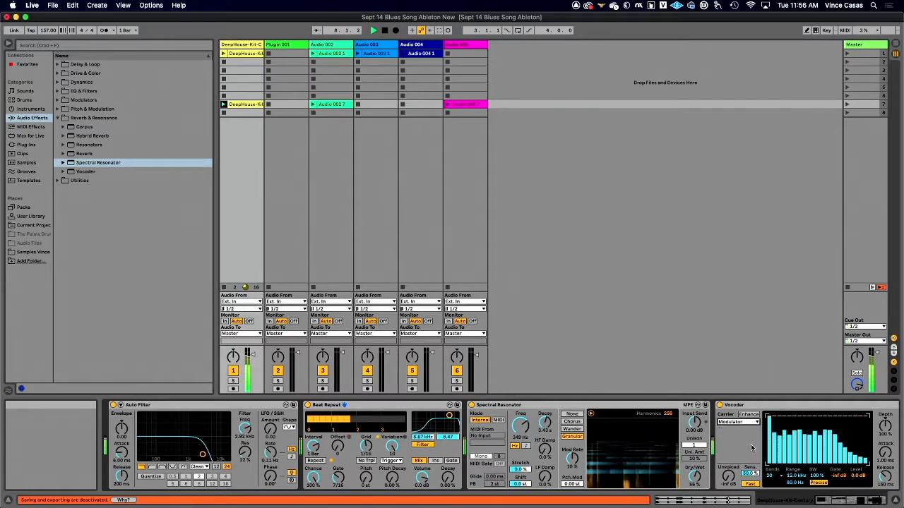
{"action": "left_click", "coordinate": [756, 423]}
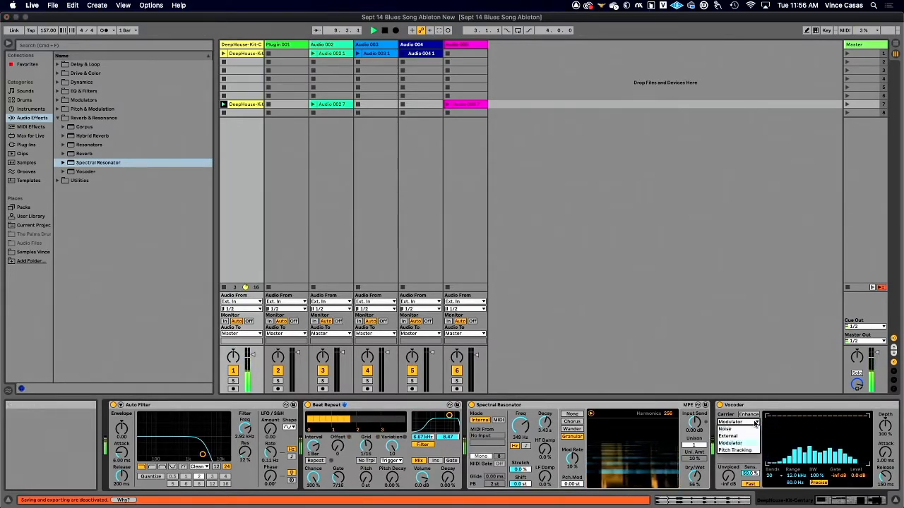
{"action": "left_click", "coordinate": [752, 450]}
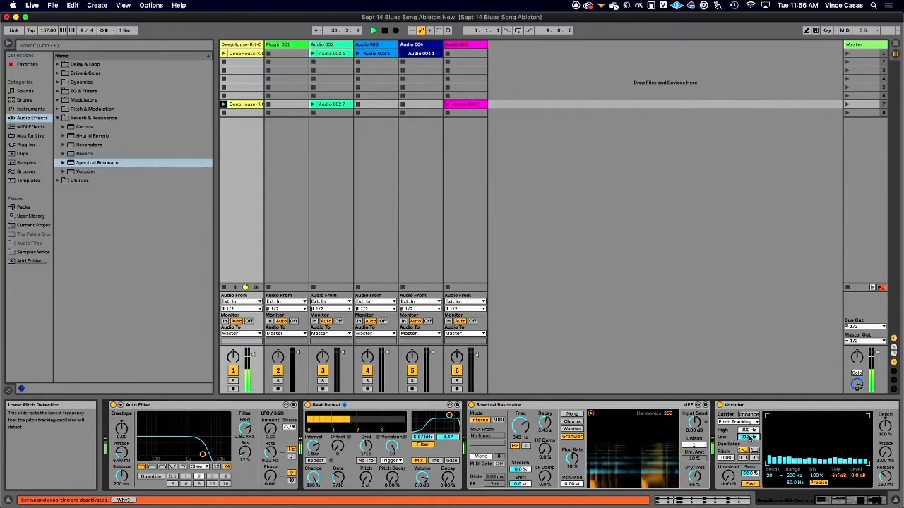
{"action": "left_click_drag", "start_coordinate": [748, 430], "coordinate": [748, 382]}
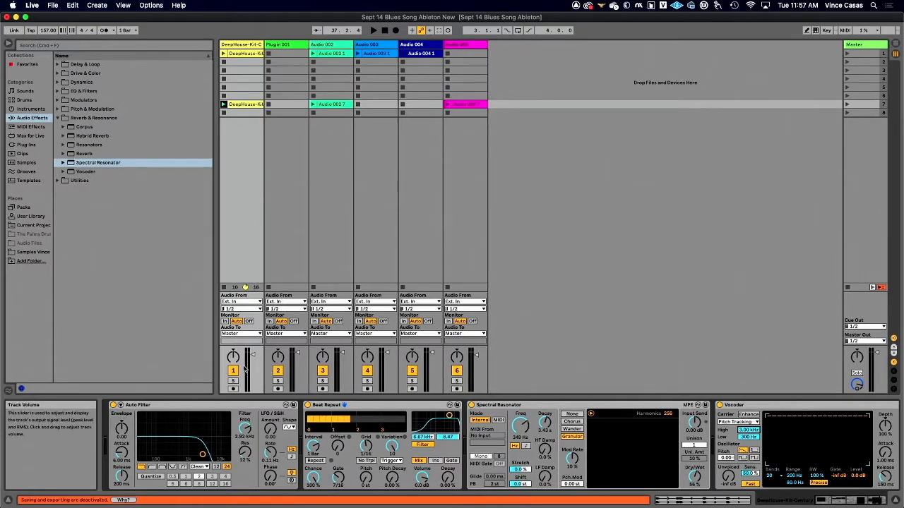
Pull the drum track's volume fully down and pan it to about 22R.
{"action": "left_click_drag", "start_coordinate": [252, 358], "coordinate": [252, 369]}
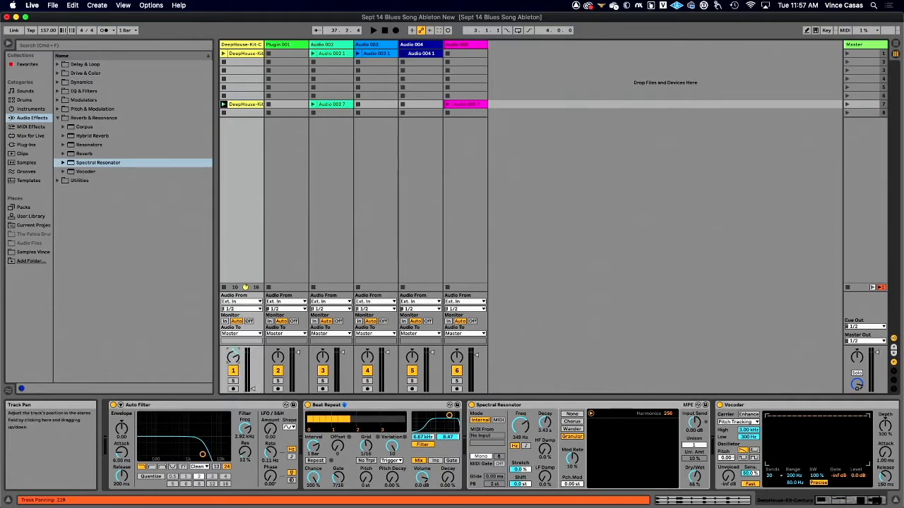
Arm and solo the drum track, and turn both switches back off.
{"action": "left_click", "coordinate": [232, 389]}
{"action": "left_click", "coordinate": [233, 381]}
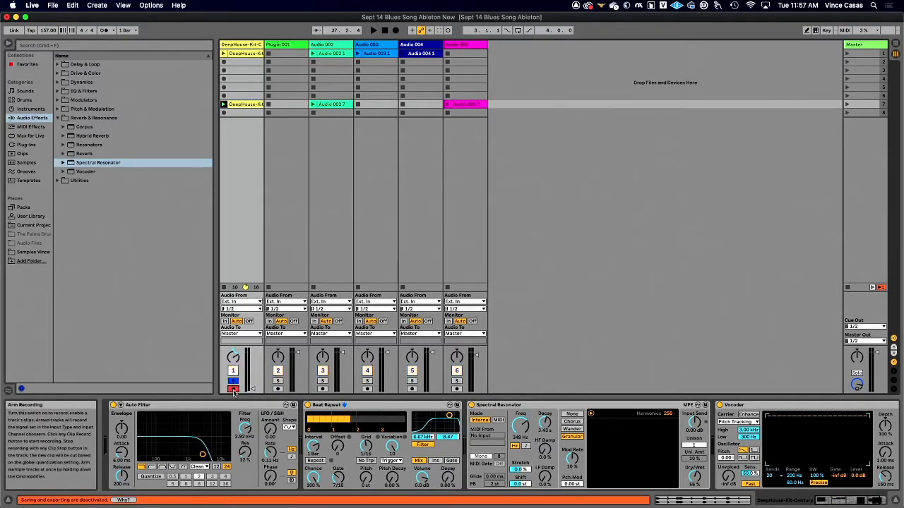
{"action": "left_click", "coordinate": [233, 381]}
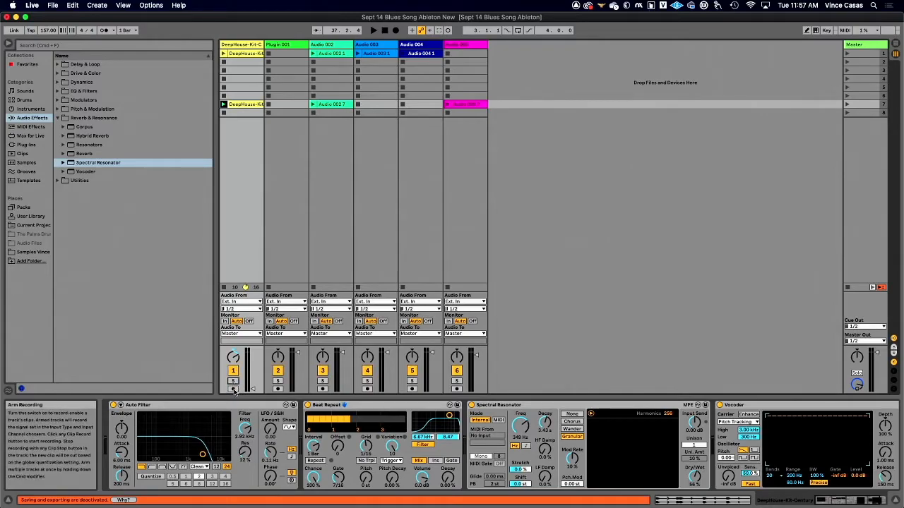